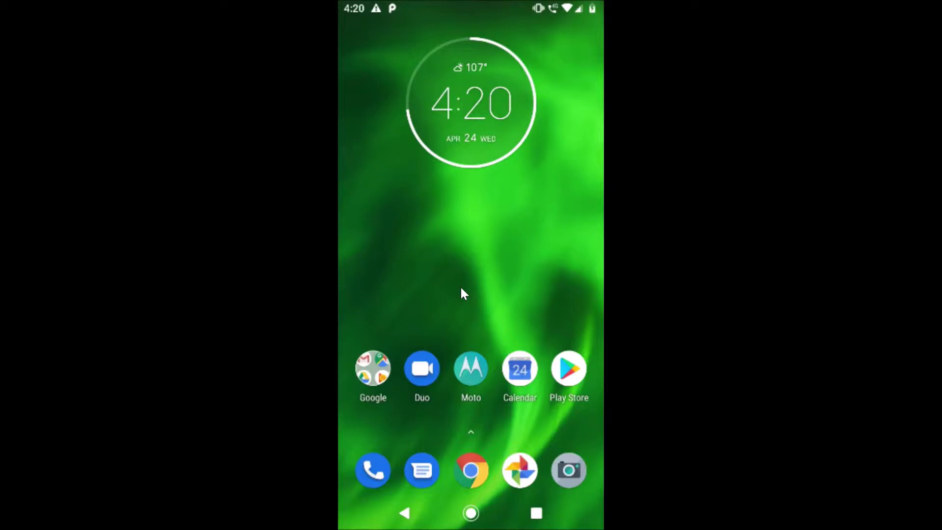
Find Telegram's Play Store page by searching 'tele', then return to the home screen
{"action": "left_click", "coordinate": [584, 358]}
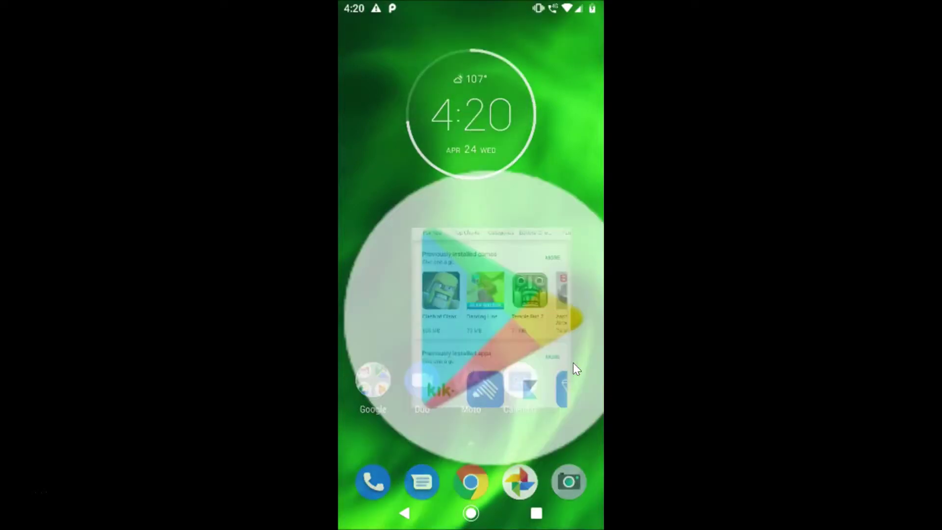
{"action": "left_click", "coordinate": [448, 53]}
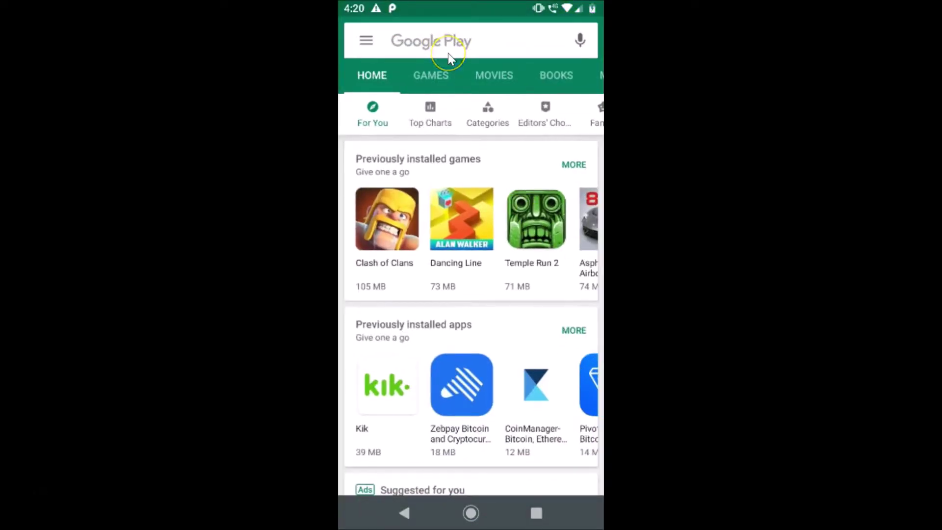
{"action": "type", "text": "tele"}
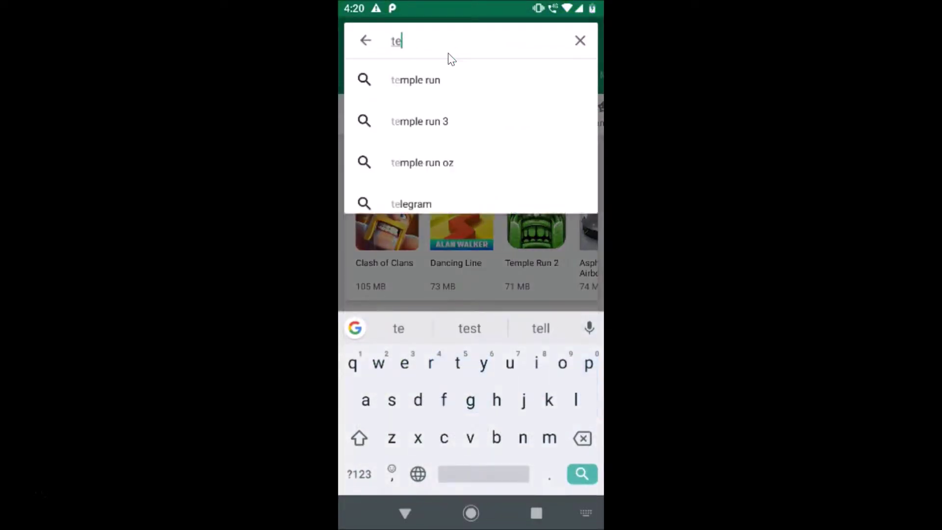
{"action": "left_click", "coordinate": [415, 89]}
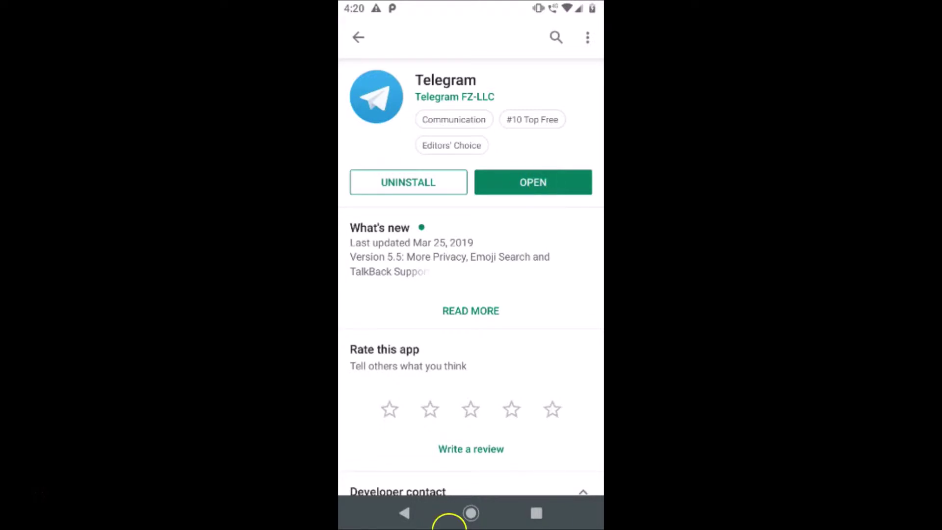
{"action": "left_click", "coordinate": [470, 513]}
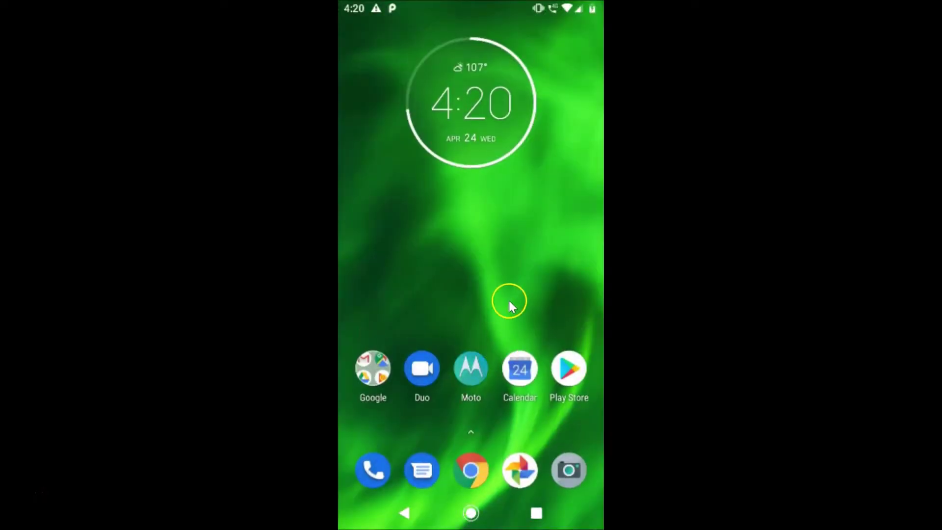
Launch Telegram from the next home screen page
{"action": "scroll", "coordinate": [508, 300], "scroll_direction": "down", "scroll_amount": 1}
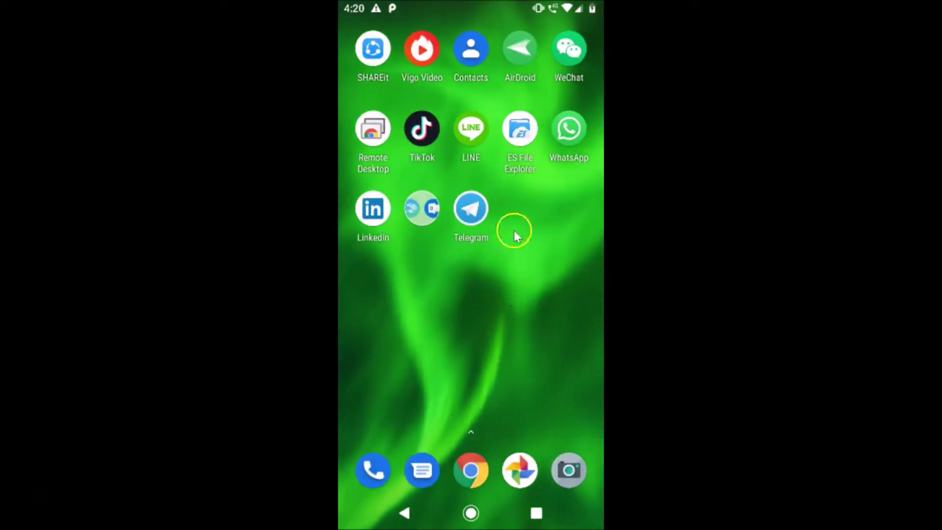
{"action": "left_click", "coordinate": [480, 217]}
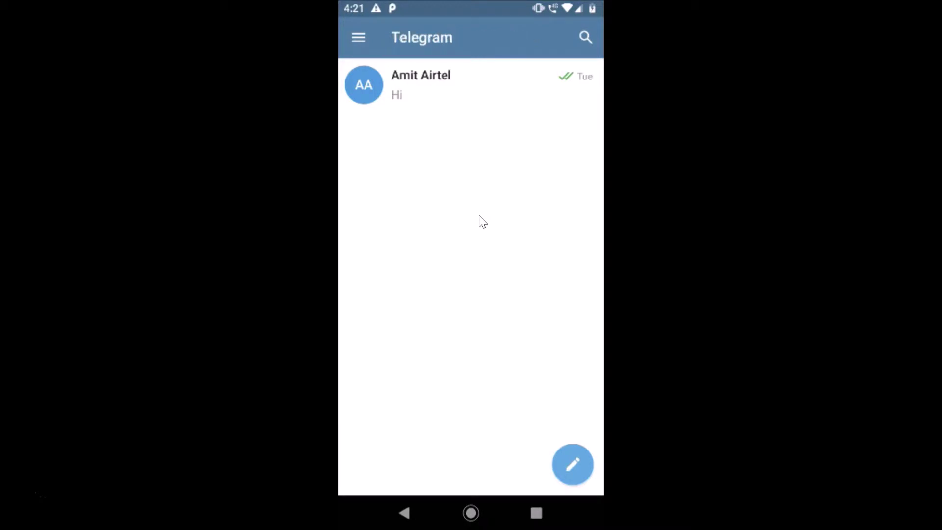
Select the Dark color theme under Settings > Chat Settings, then return to Settings
{"action": "left_click", "coordinate": [359, 39]}
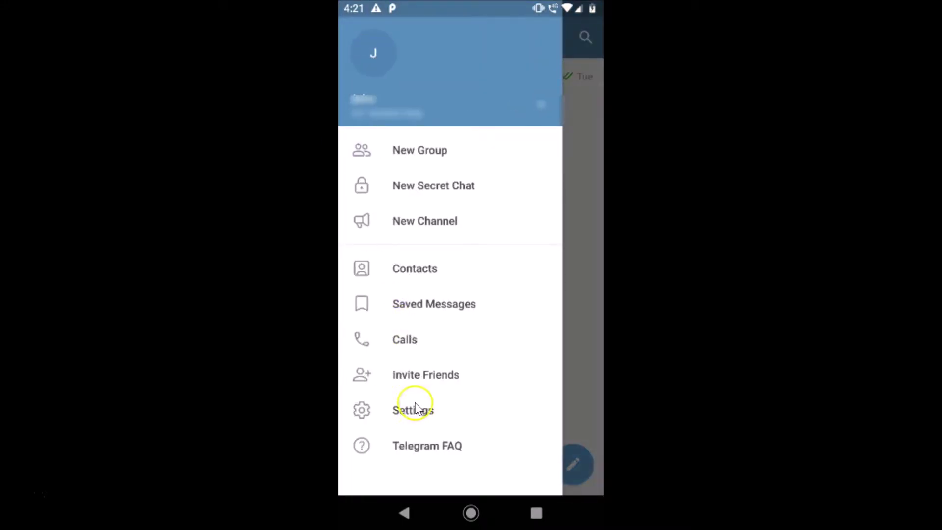
{"action": "left_click", "coordinate": [422, 412]}
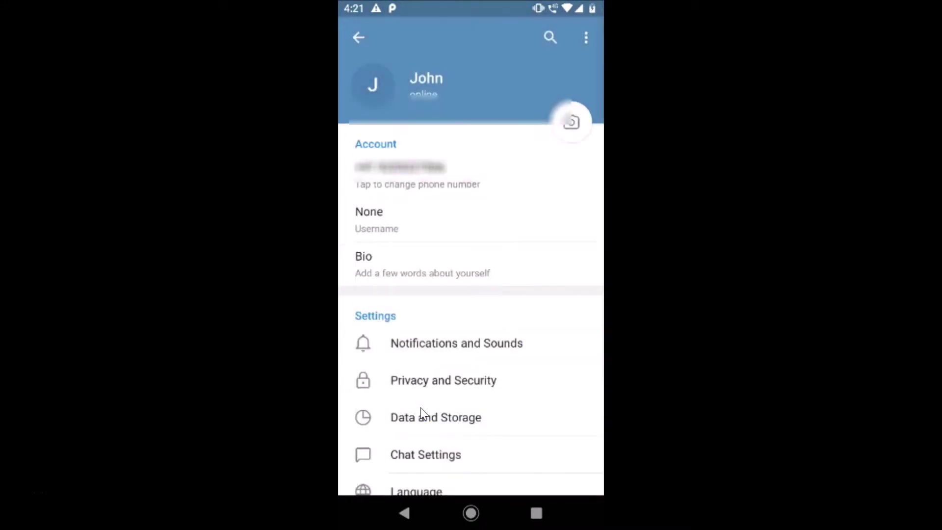
{"action": "left_click", "coordinate": [432, 455]}
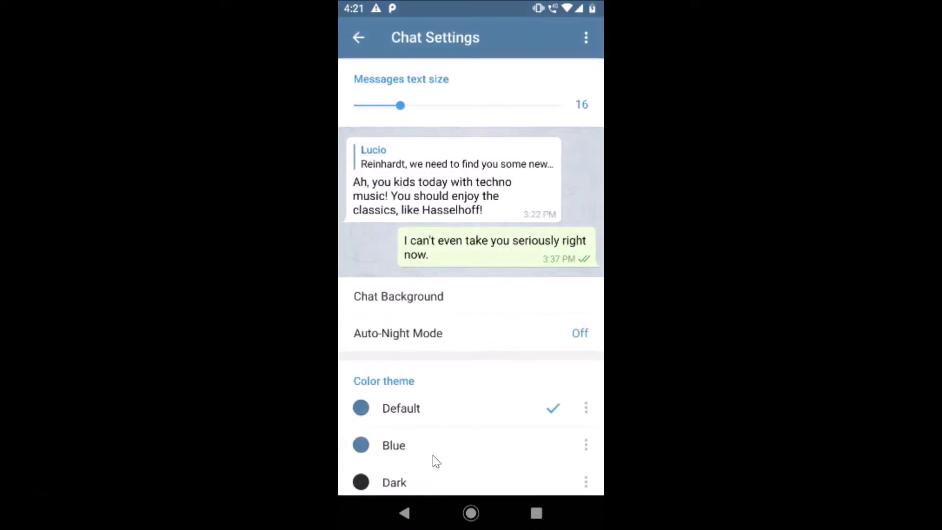
{"action": "scroll", "coordinate": [464, 368], "scroll_direction": "down", "scroll_amount": 5}
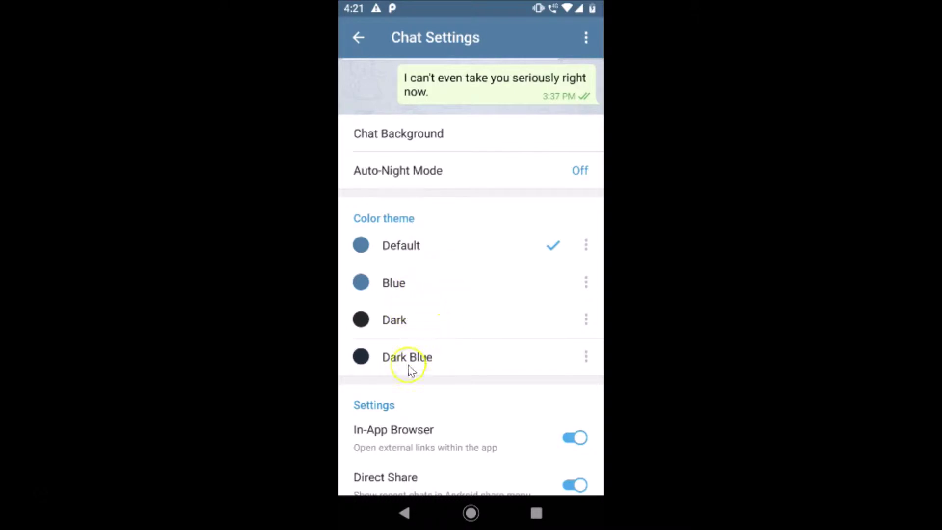
{"action": "left_click", "coordinate": [414, 322]}
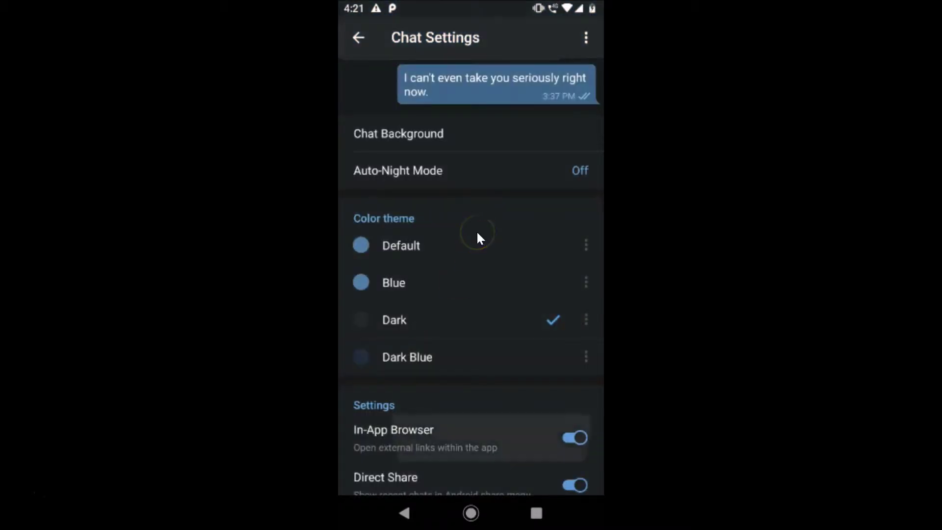
{"action": "scroll", "coordinate": [478, 235], "scroll_direction": "down", "scroll_amount": 4}
{"action": "scroll", "coordinate": [478, 235], "scroll_direction": "up", "scroll_amount": 3}
{"action": "scroll", "coordinate": [478, 238], "scroll_direction": "up", "scroll_amount": 5}
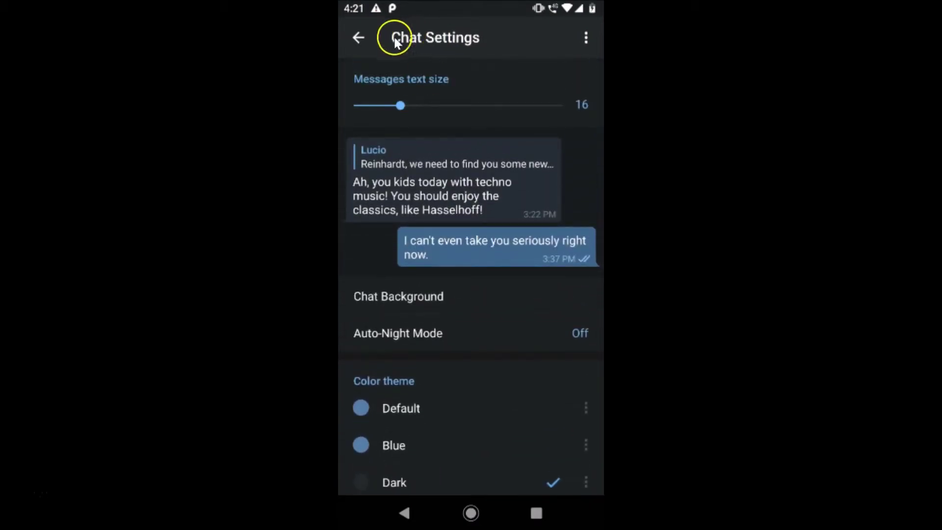
{"action": "left_click", "coordinate": [353, 37]}
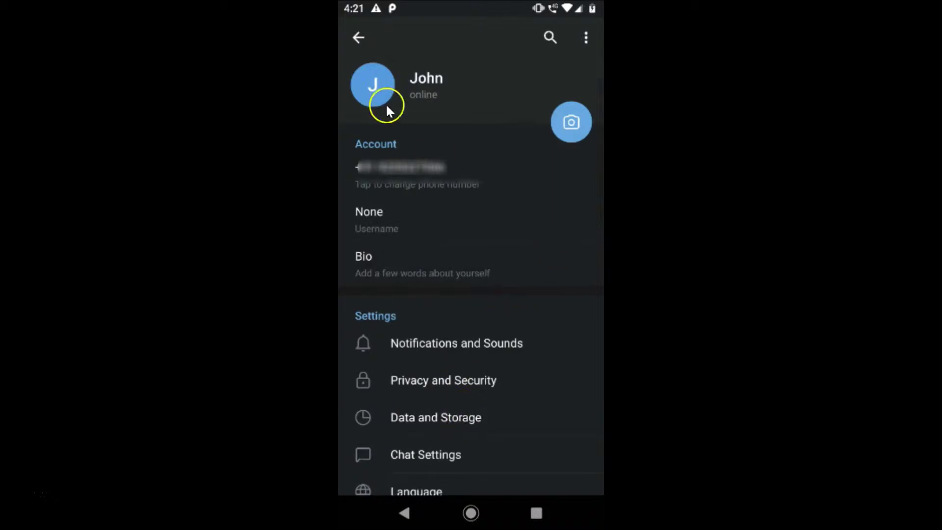
View the one conversation in the dark theme, then open the navigation drawer from the chat list
{"action": "left_click", "coordinate": [358, 37]}
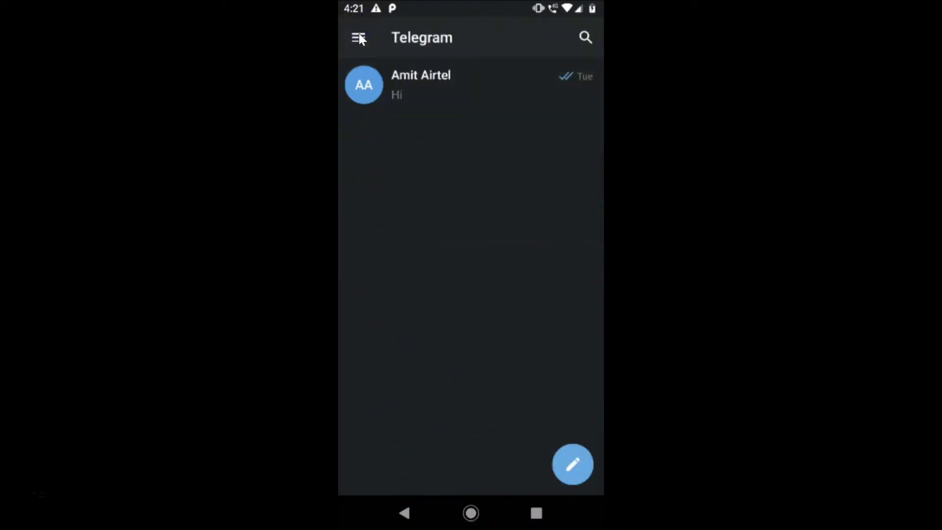
{"action": "left_click", "coordinate": [426, 94]}
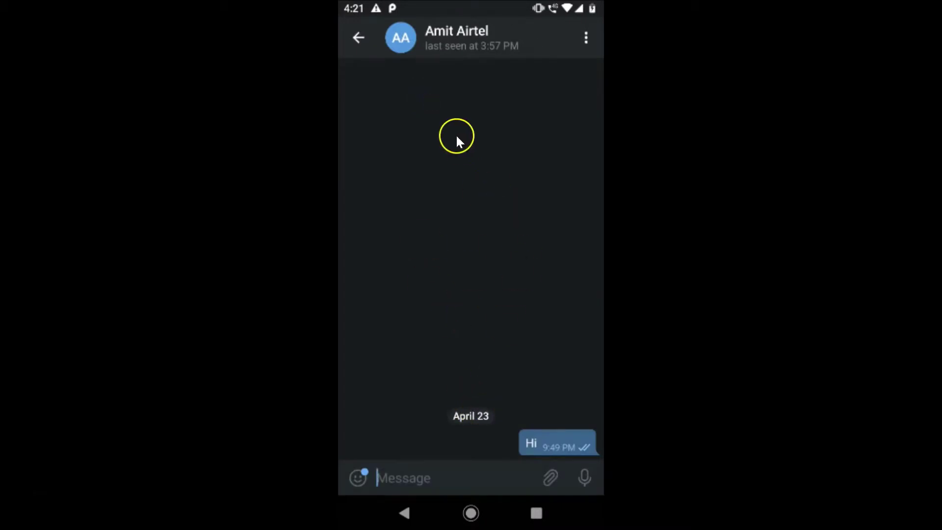
{"action": "left_click", "coordinate": [356, 40]}
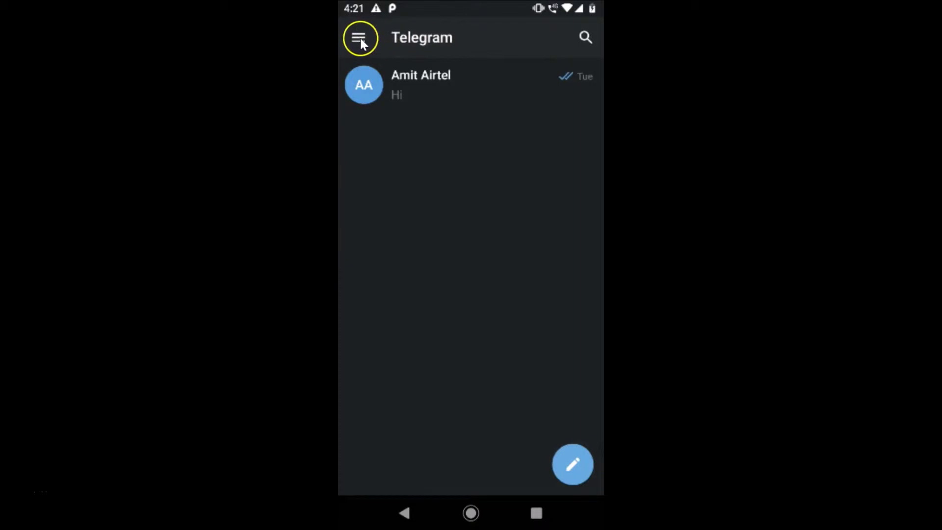
{"action": "left_click", "coordinate": [357, 38]}
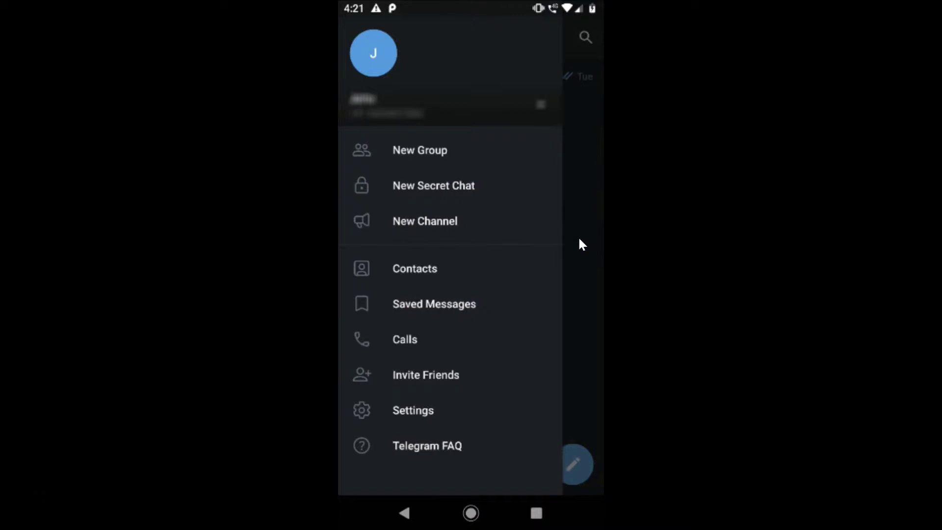
In Chat Settings, try the Dark Blue color theme, then Blue
{"action": "left_click", "coordinate": [412, 411]}
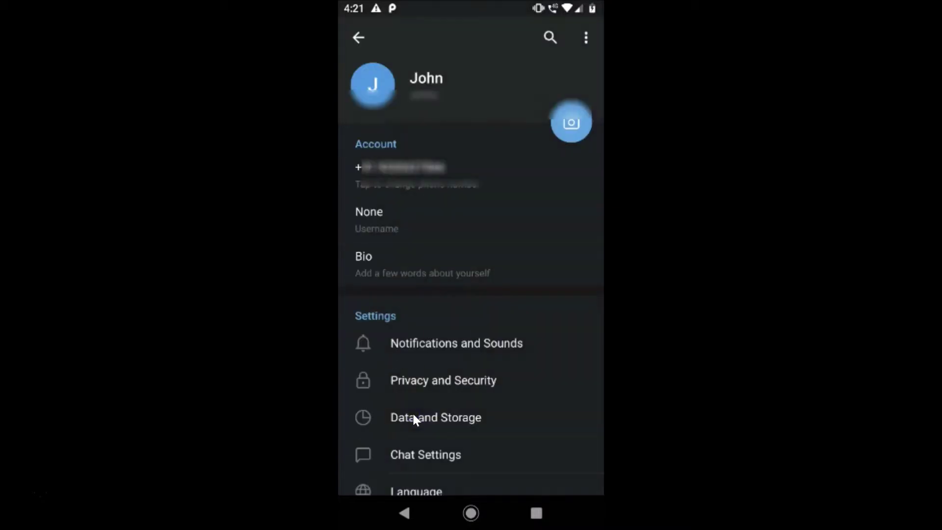
{"action": "left_click", "coordinate": [428, 455]}
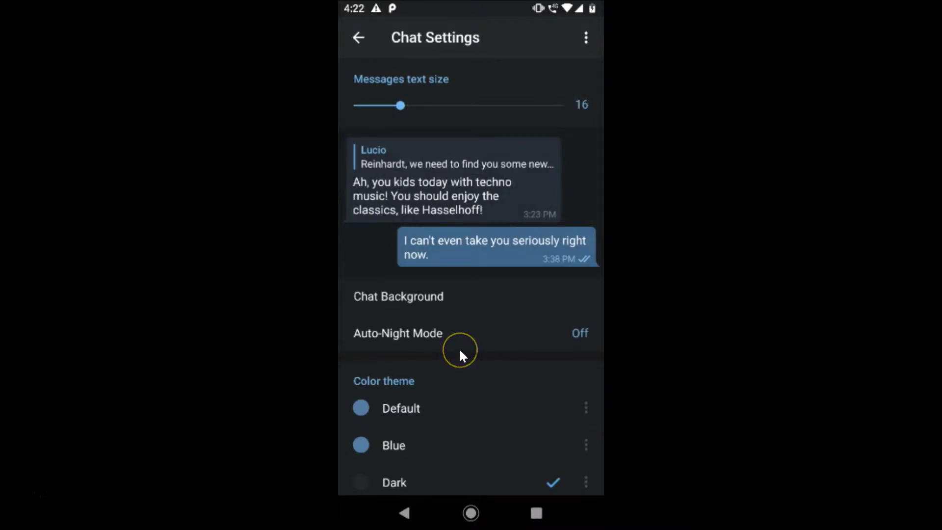
{"action": "scroll", "coordinate": [459, 348], "scroll_direction": "down", "scroll_amount": 5}
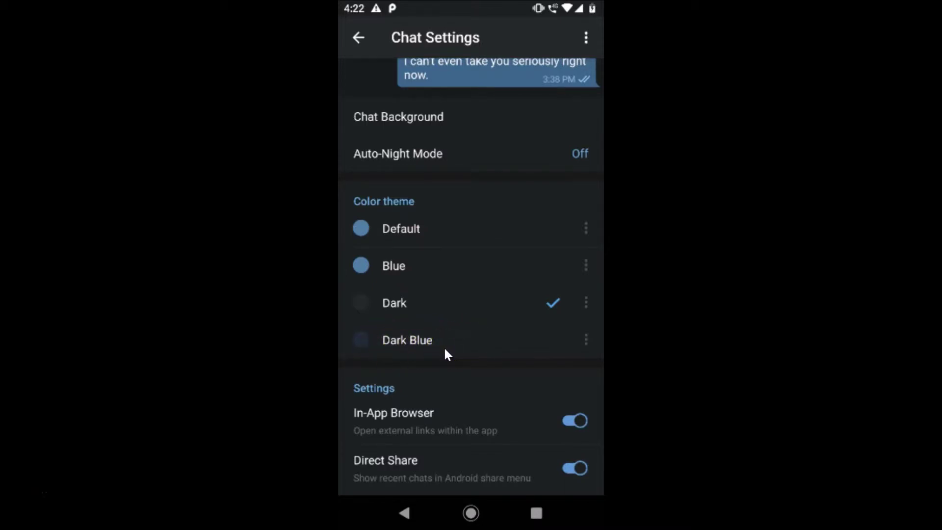
{"action": "left_click", "coordinate": [433, 338]}
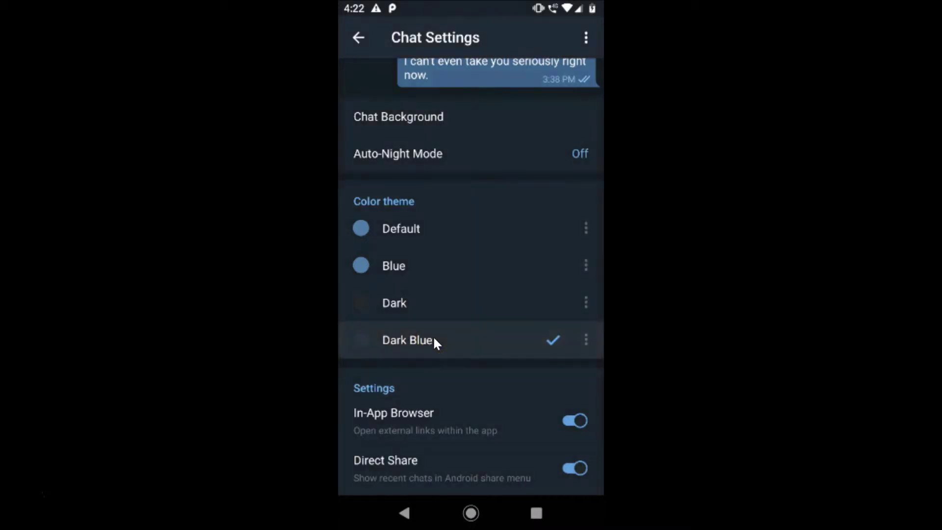
{"action": "scroll", "coordinate": [467, 147], "scroll_direction": "up", "scroll_amount": 3}
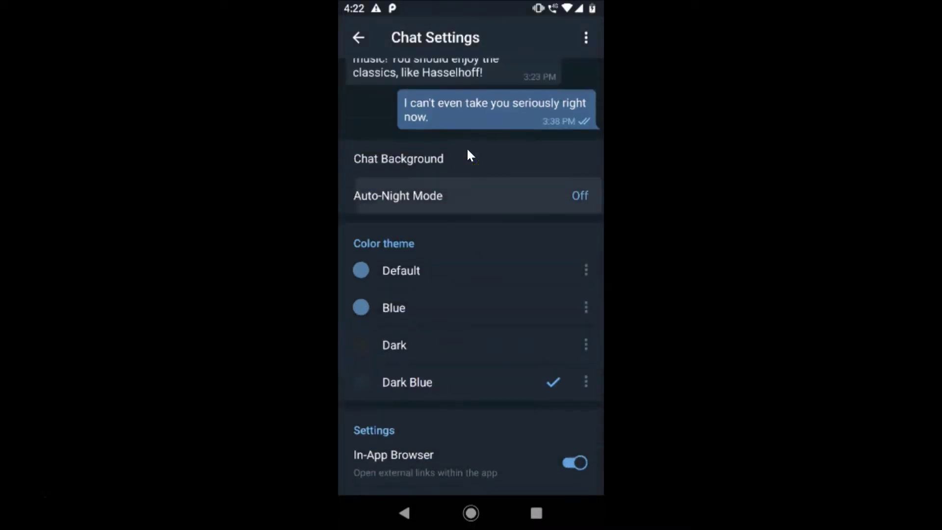
{"action": "scroll", "coordinate": [466, 147], "scroll_direction": "down", "scroll_amount": 5}
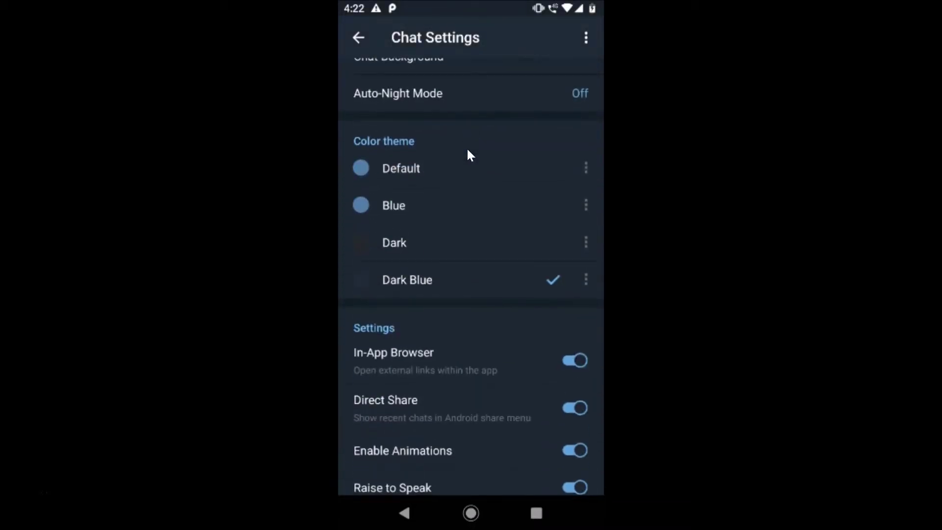
{"action": "left_click", "coordinate": [414, 205]}
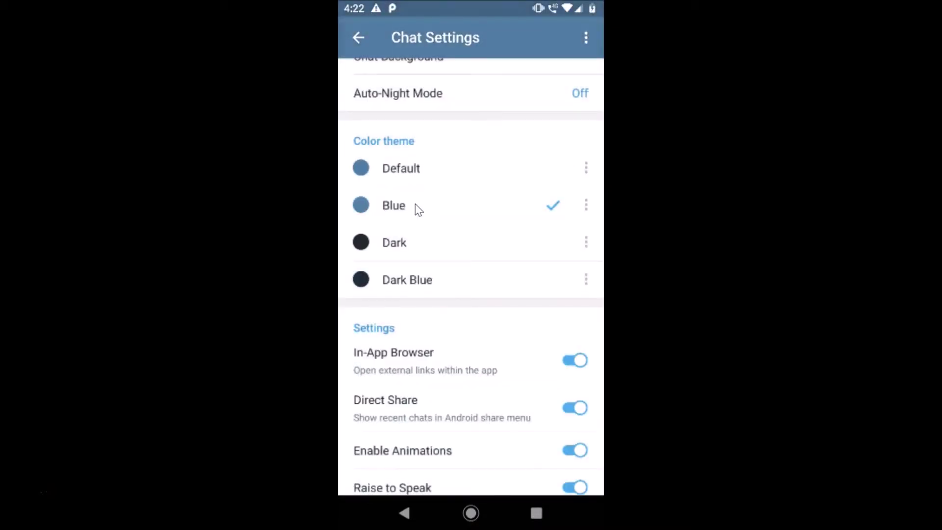
Settle on the Dark color theme and bring up the Auto-Night Mode options
{"action": "scroll", "coordinate": [415, 204], "scroll_direction": "up", "scroll_amount": 3}
{"action": "scroll", "coordinate": [415, 204], "scroll_direction": "down", "scroll_amount": 3}
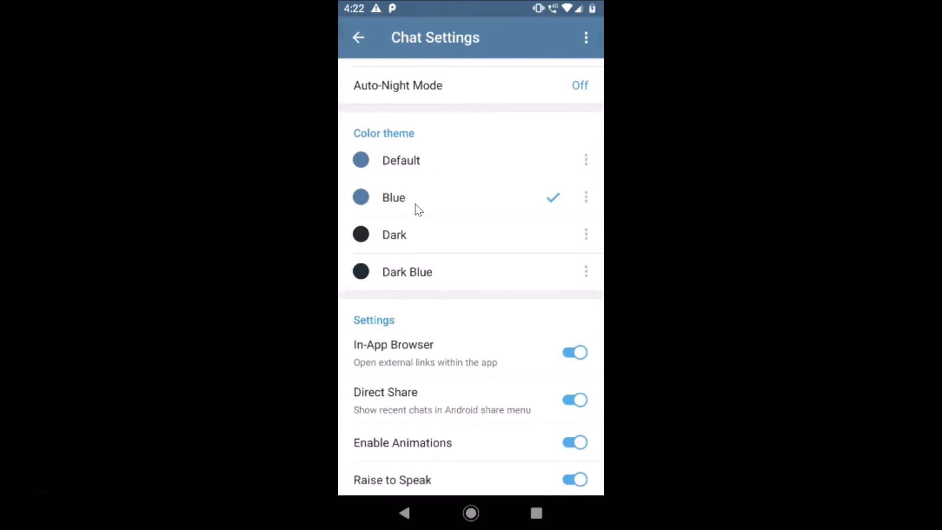
{"action": "left_click", "coordinate": [410, 237]}
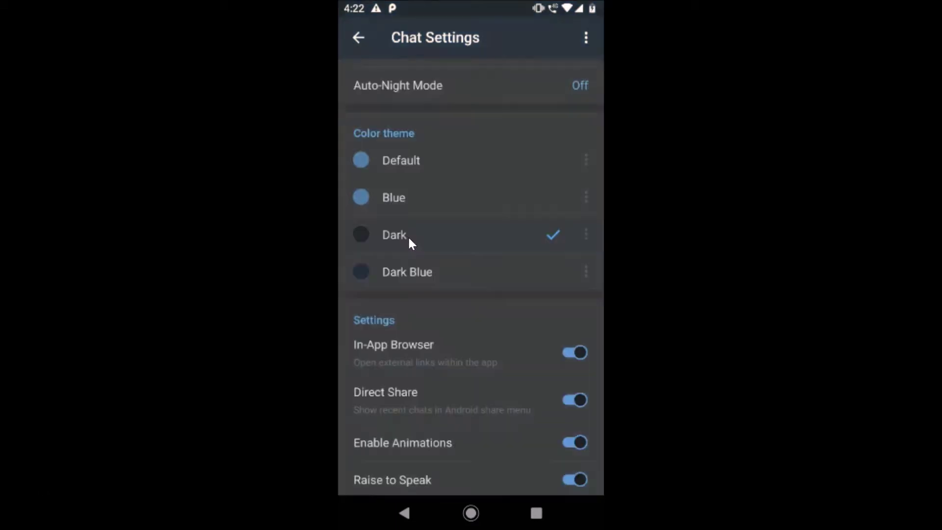
{"action": "scroll", "coordinate": [457, 219], "scroll_direction": "up", "scroll_amount": 3}
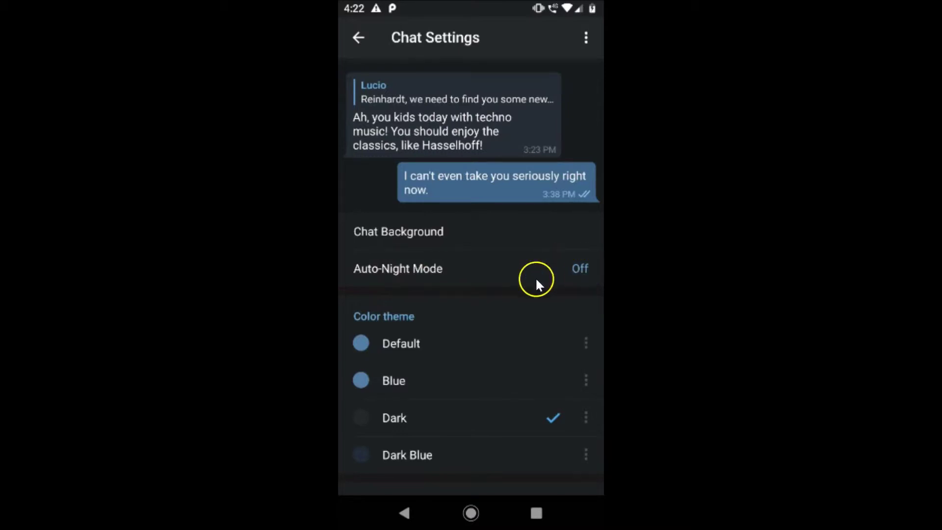
{"action": "left_click", "coordinate": [460, 273]}
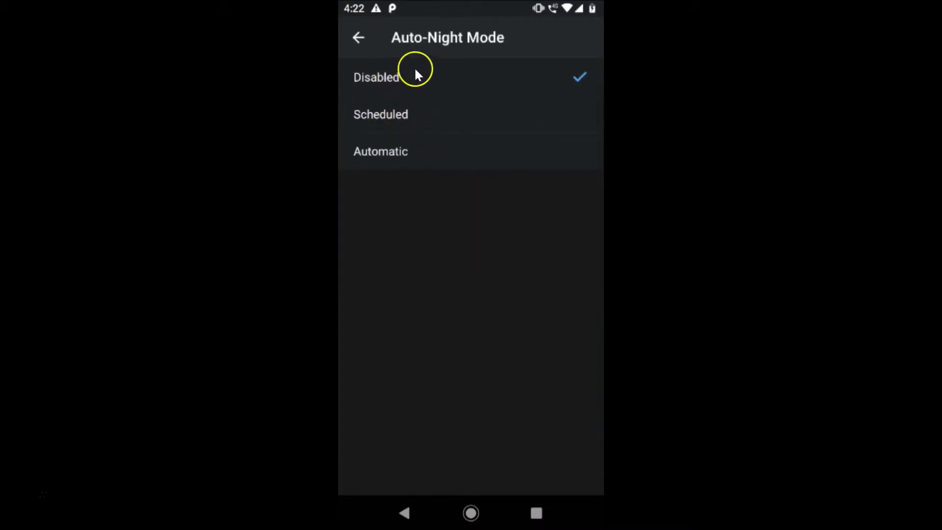
Set Auto-Night Mode to Scheduled, try local sunset and sunrise, then revert to fixed 22:00–08:00 hours
{"action": "left_click", "coordinate": [409, 118]}
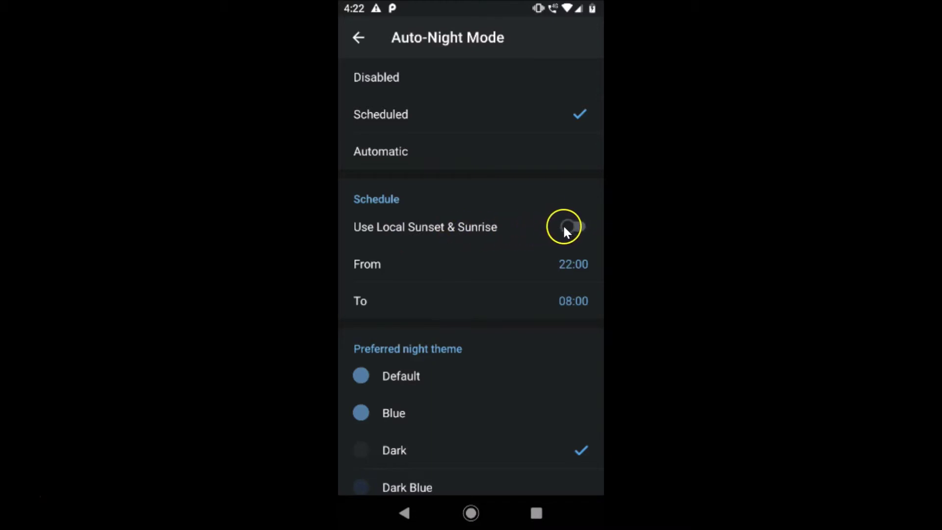
{"action": "left_click", "coordinate": [581, 228]}
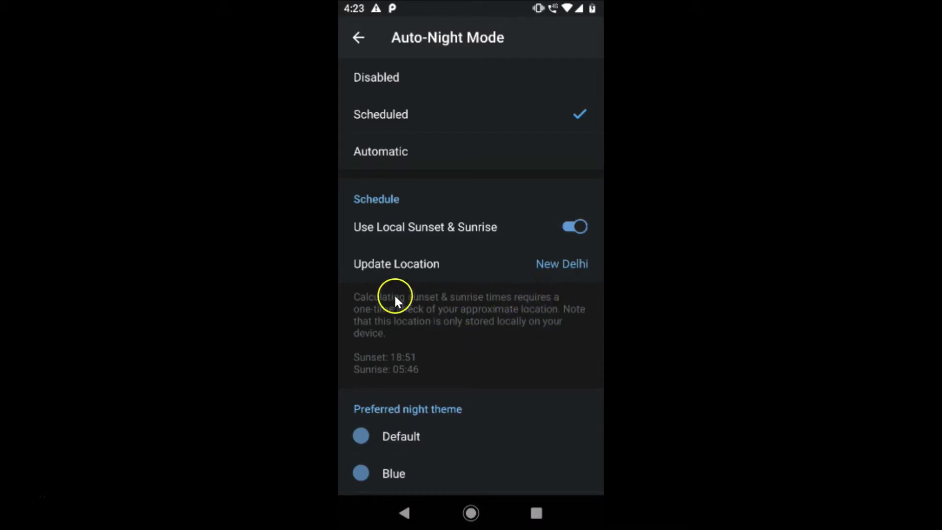
{"action": "left_click", "coordinate": [543, 265]}
{"action": "scroll", "coordinate": [479, 300], "scroll_direction": "down", "scroll_amount": 2}
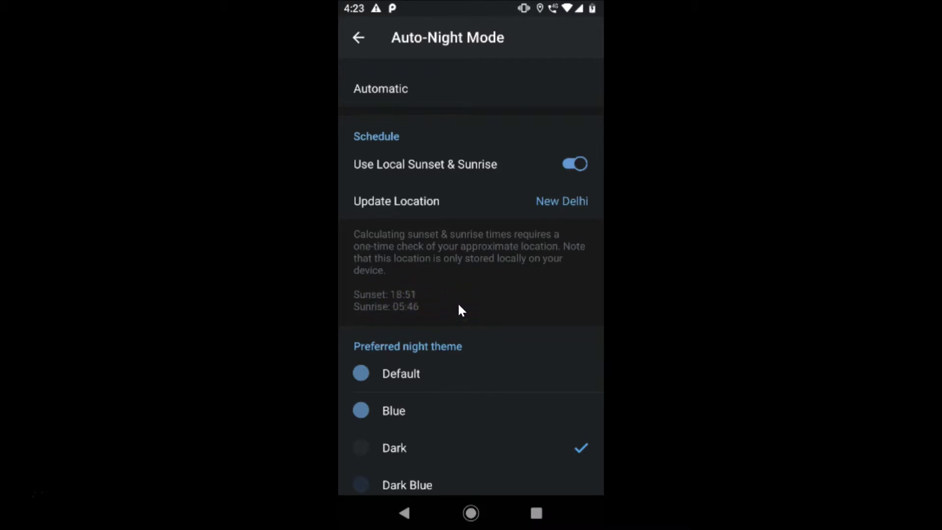
{"action": "scroll", "coordinate": [511, 267], "scroll_direction": "up", "scroll_amount": 2}
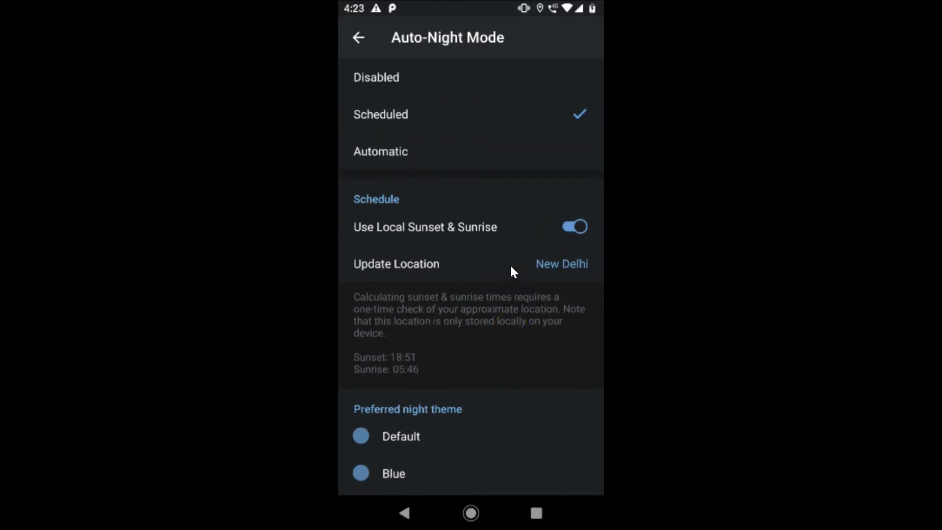
{"action": "left_click", "coordinate": [573, 227]}
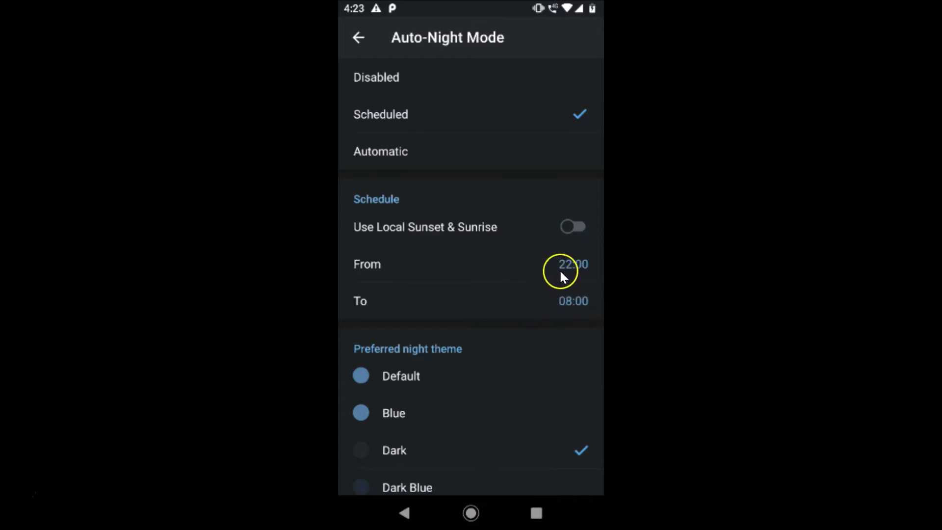
{"action": "left_click", "coordinate": [572, 265]}
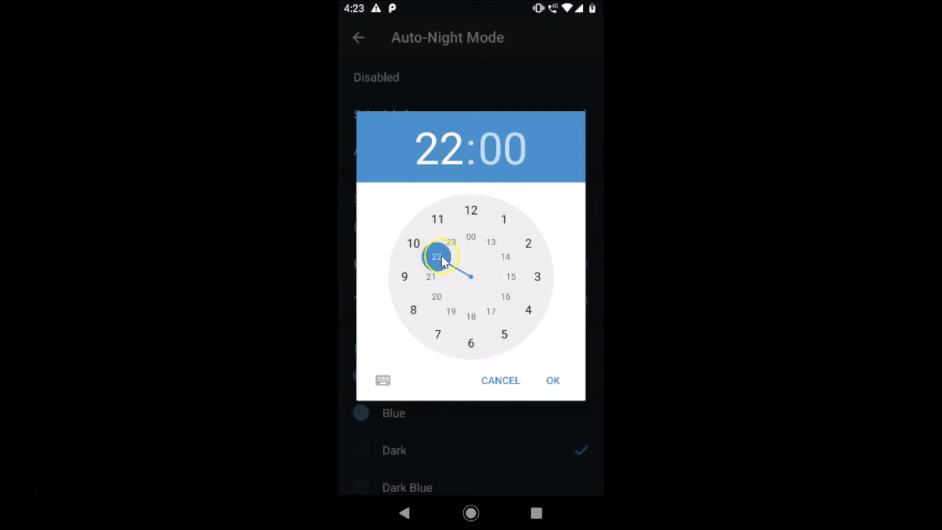
{"action": "left_click", "coordinate": [388, 382]}
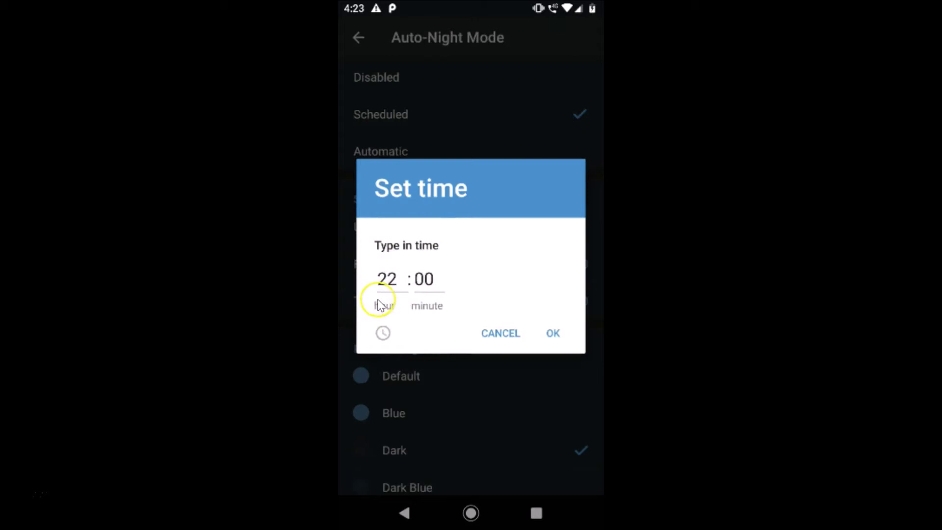
{"action": "left_click", "coordinate": [505, 333]}
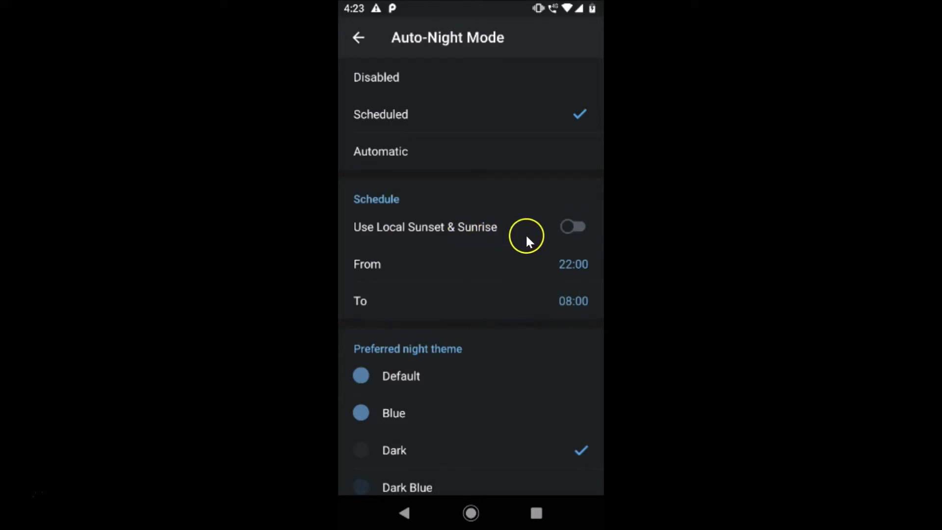
{"action": "left_click", "coordinate": [577, 228]}
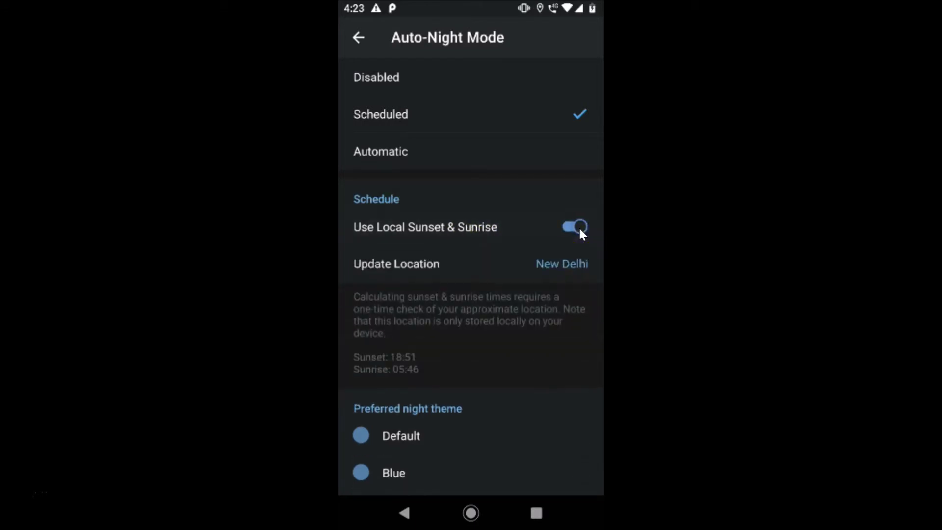
{"action": "left_click", "coordinate": [566, 228]}
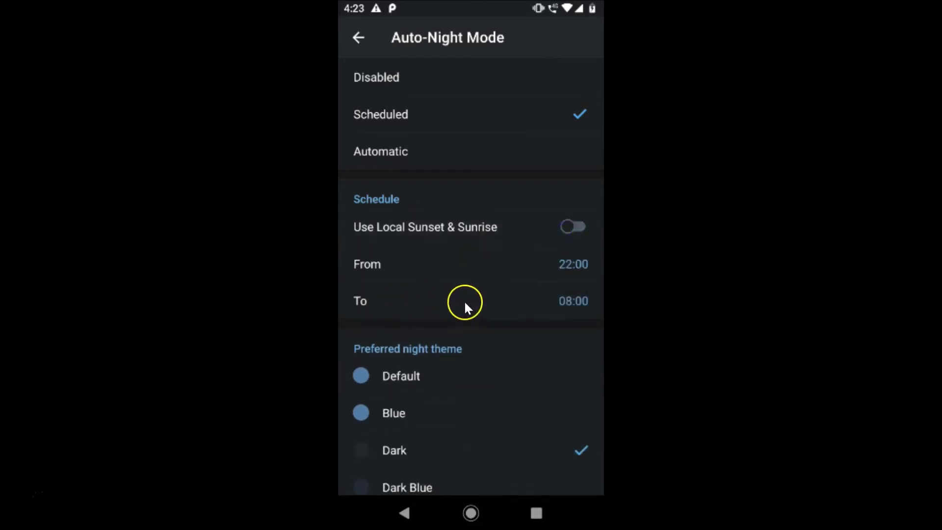
{"action": "left_click", "coordinate": [476, 303]}
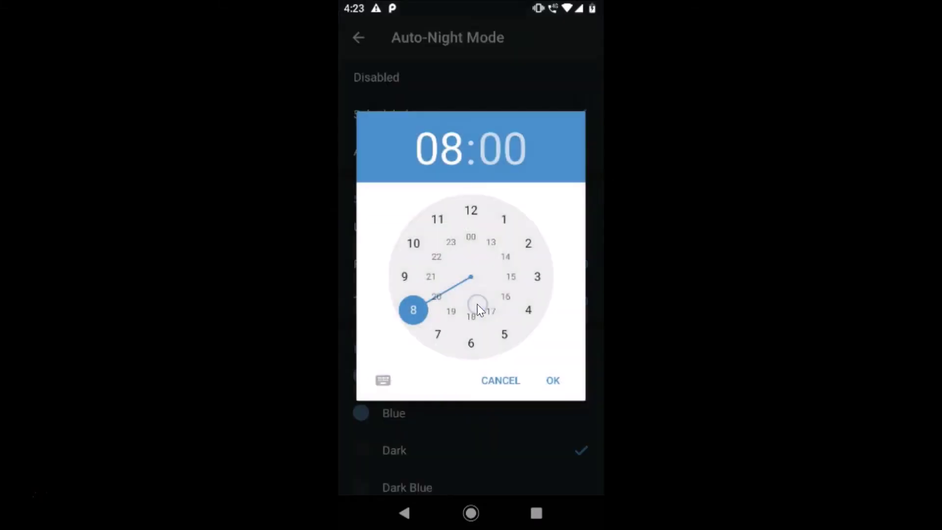
{"action": "left_click", "coordinate": [382, 379]}
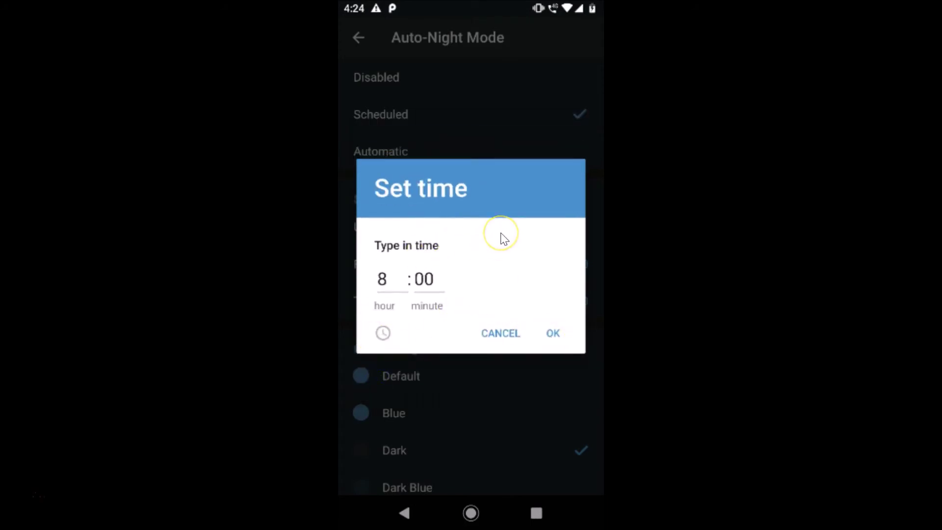
{"action": "left_click", "coordinate": [500, 333]}
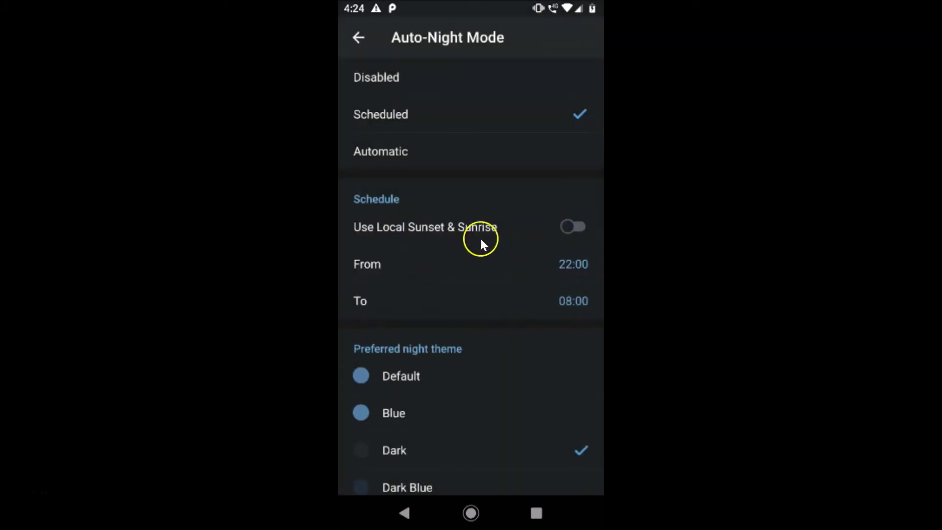
{"action": "left_click", "coordinate": [581, 223]}
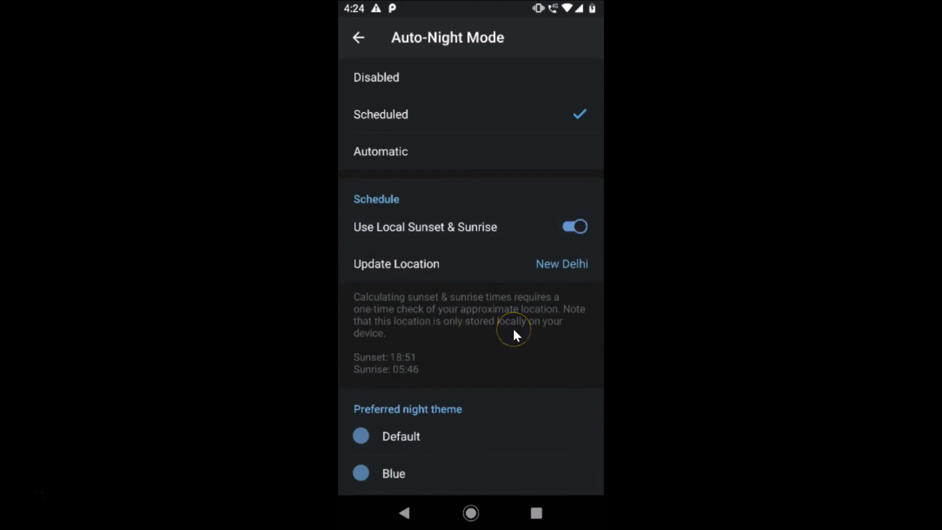
{"action": "scroll", "coordinate": [513, 334], "scroll_direction": "down", "scroll_amount": 2}
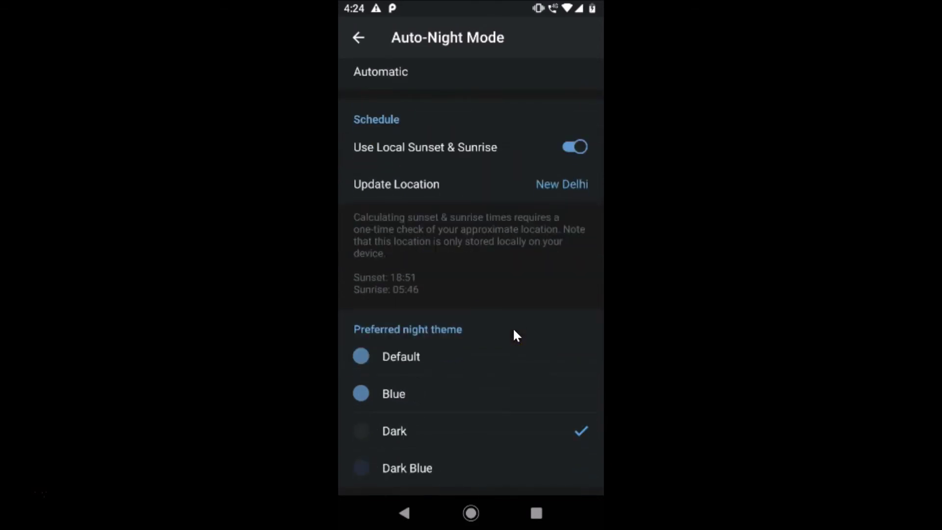
{"action": "scroll", "coordinate": [513, 333], "scroll_direction": "up", "scroll_amount": 1}
{"action": "scroll", "coordinate": [514, 329], "scroll_direction": "up", "scroll_amount": 1}
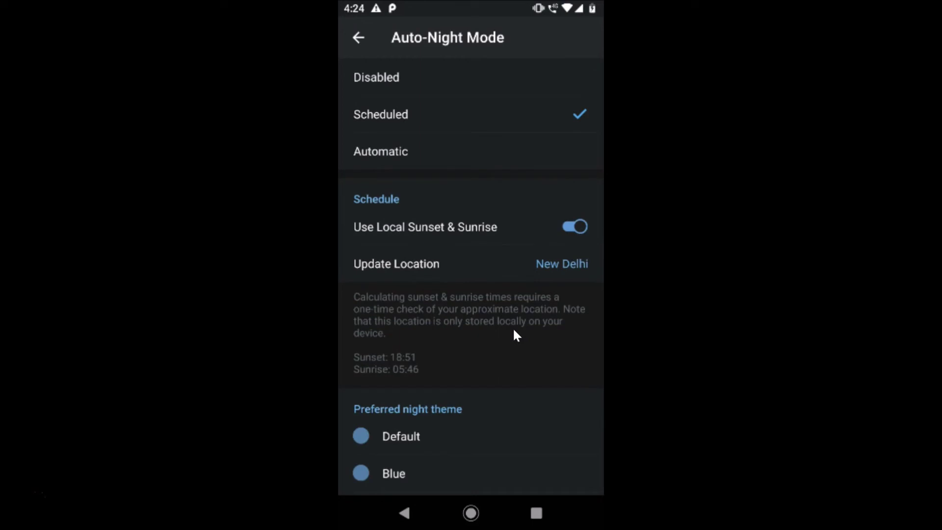
{"action": "left_click", "coordinate": [566, 227]}
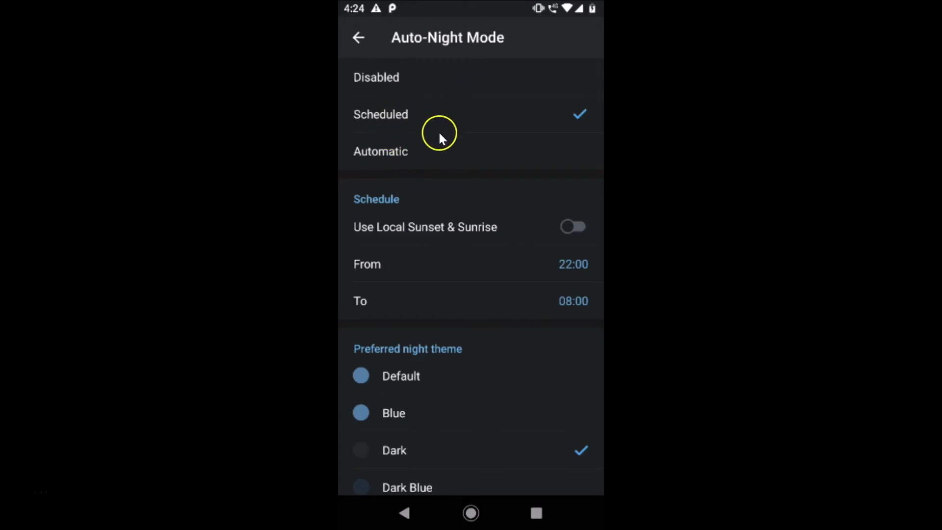
Try Automatic Auto-Night Mode with a 20% brightness threshold, then switch it to Disabled
{"action": "left_click", "coordinate": [399, 154]}
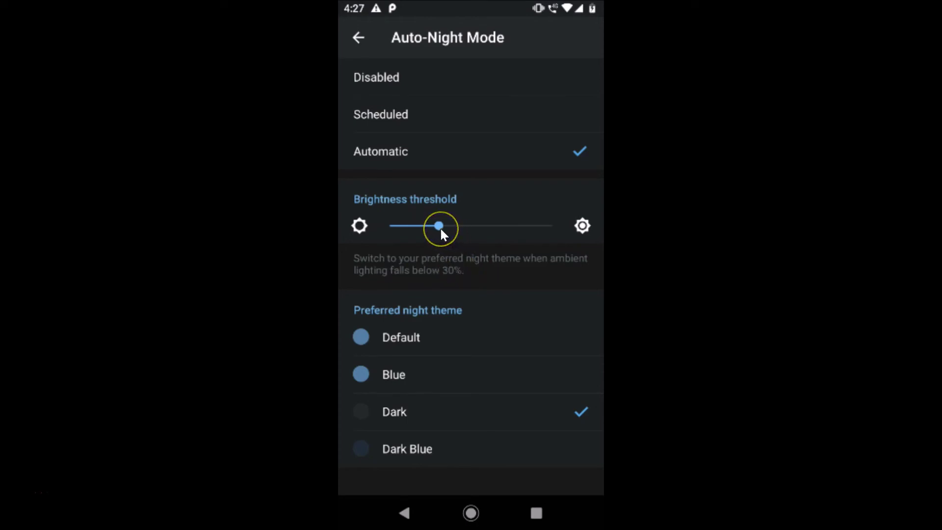
{"action": "mouse_move", "coordinate": [438, 225]}
{"action": "left_mouse_down"}
{"action": "mouse_move", "coordinate": [466, 226]}
{"action": "mouse_move", "coordinate": [423, 225]}
{"action": "left_mouse_up"}
{"action": "left_click", "coordinate": [404, 78]}
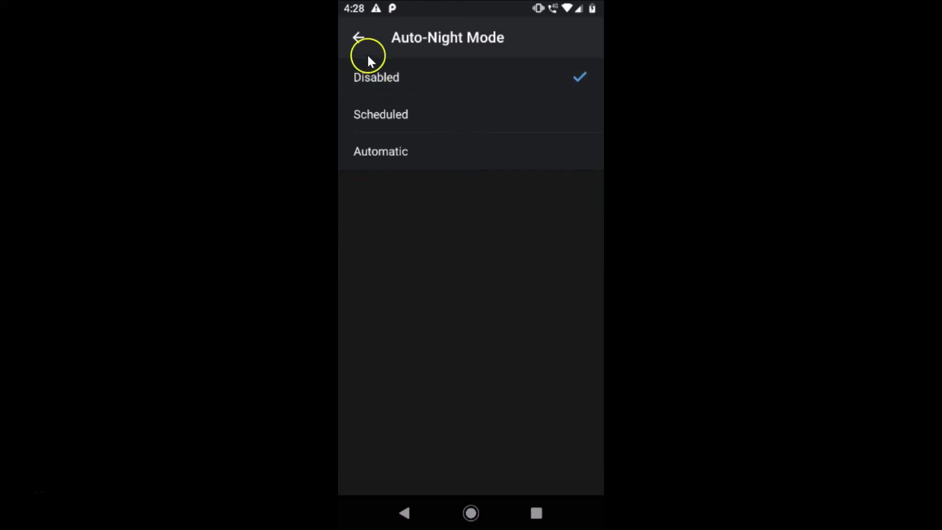
Go back to Chat Settings, which shows Auto-Night Mode Off with the Dark theme
{"action": "left_click", "coordinate": [358, 38]}
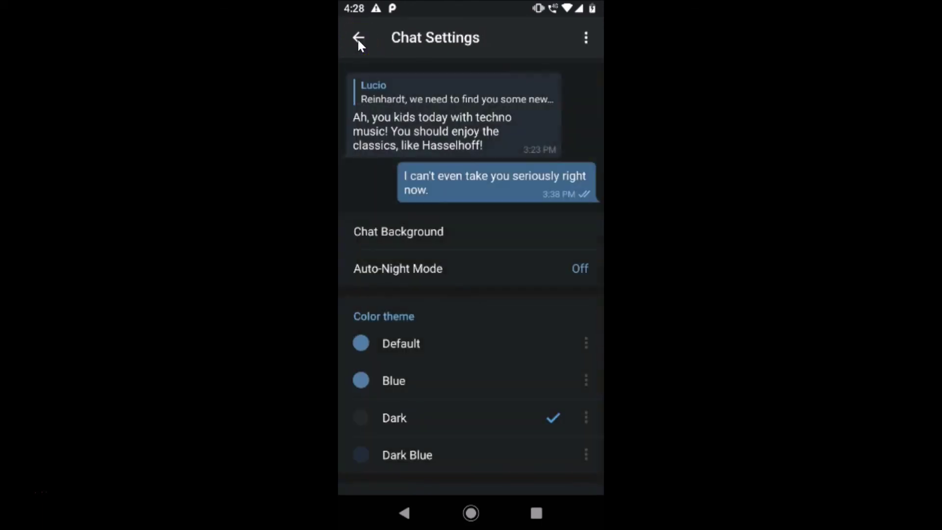